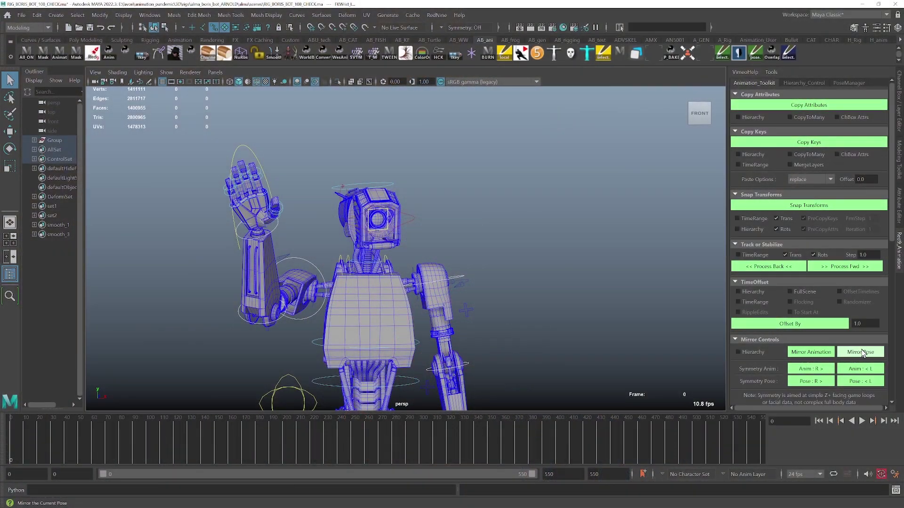
Mirror the robot rig's pose from one side to the other several times
click(862, 352)
click(863, 352)
click(862, 352)
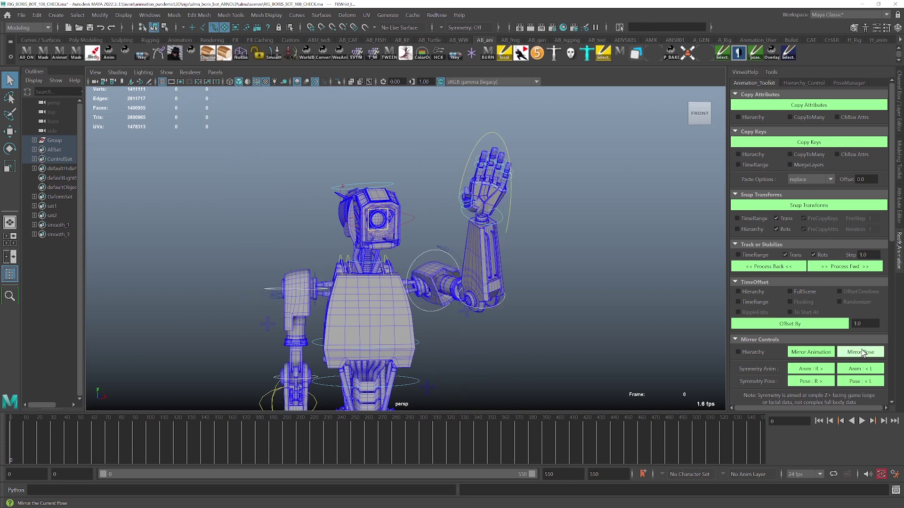
click(862, 352)
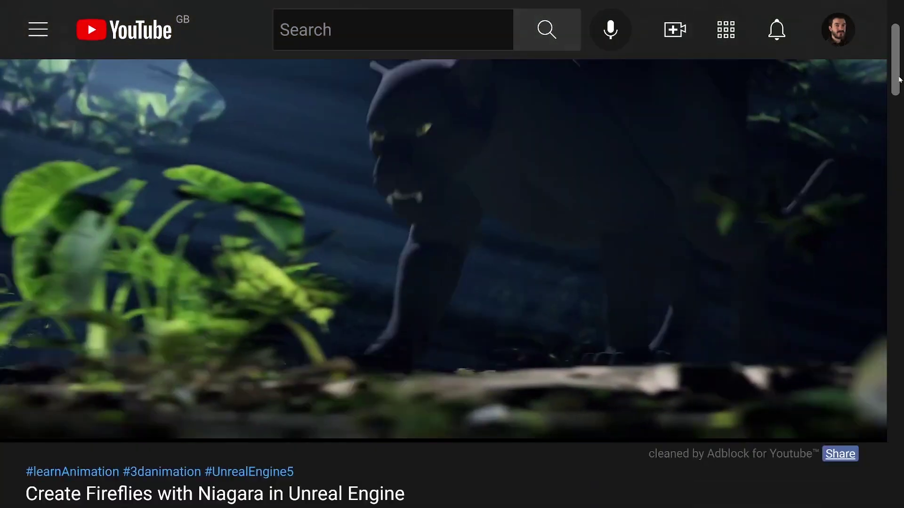
scroll(897, 126, down, 5)
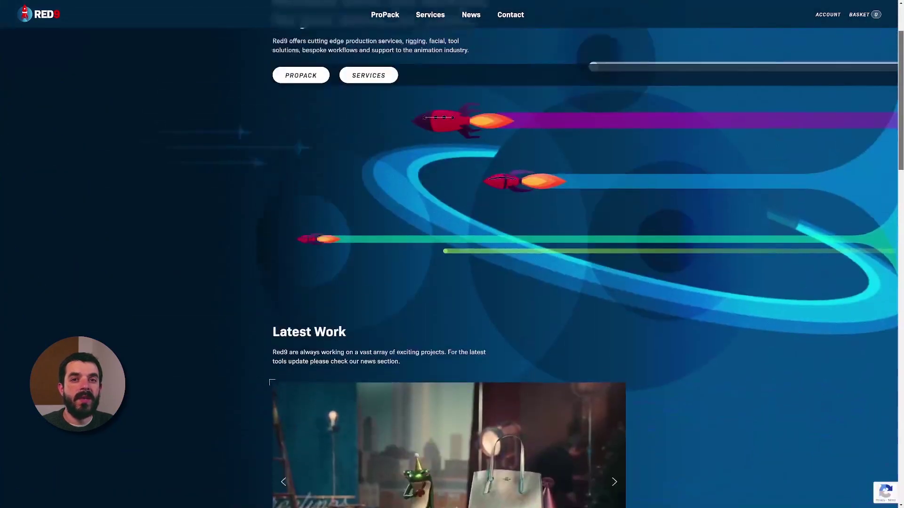
scroll(901, 38, up, 2)
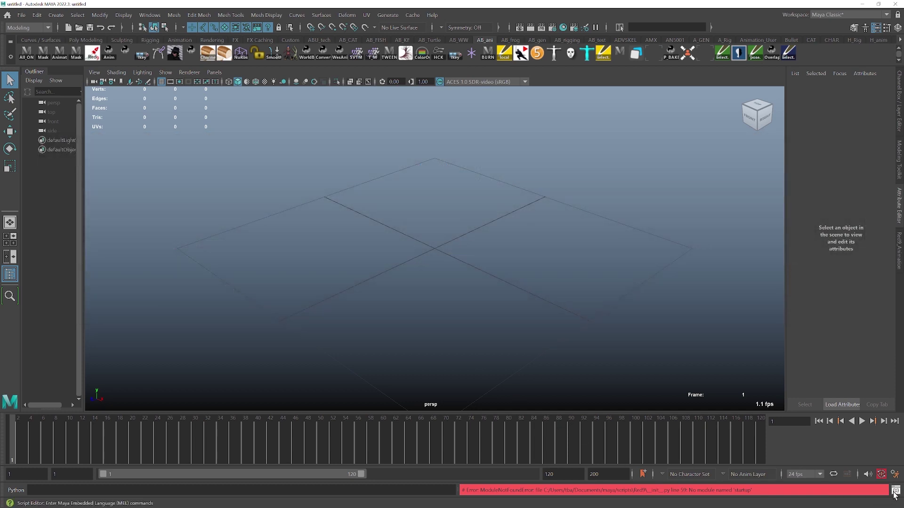
Highlight the missing 'startup' module part of the error message in Maya to examine it
drag(740, 492, 705, 497)
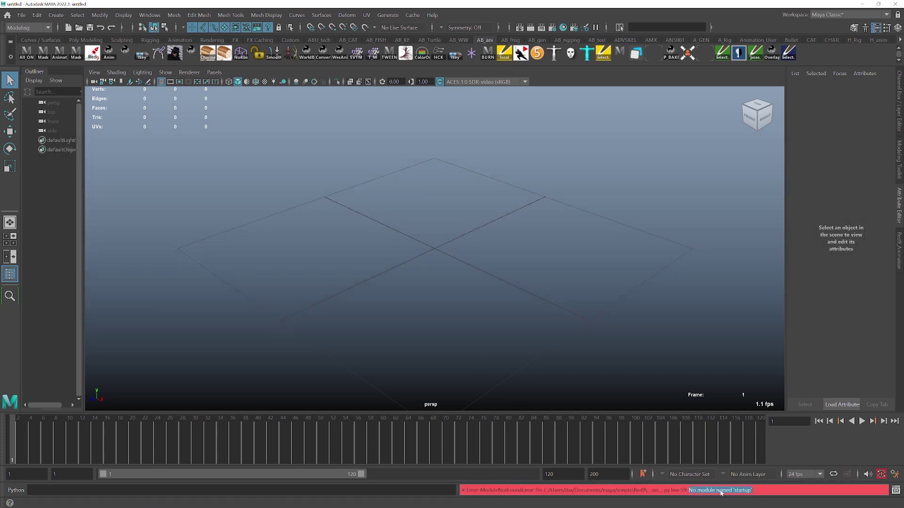
click(873, 487)
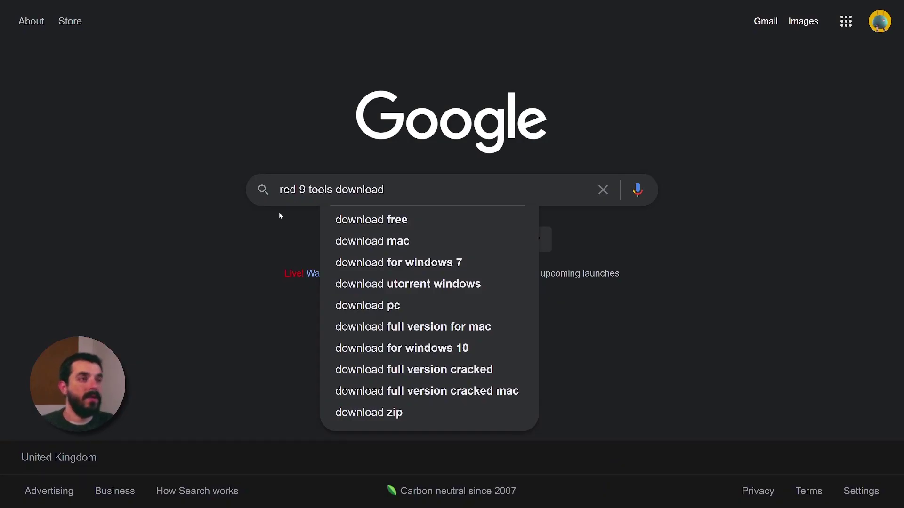
Search Google for "red 9 tools download" and open the Red9_StudioPack repository on GitHub
key(Return)
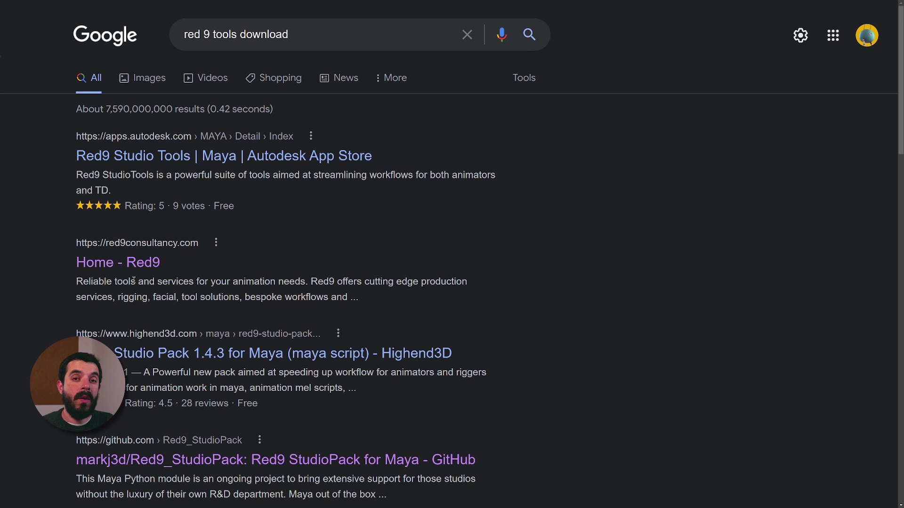
scroll(135, 280, down, 6)
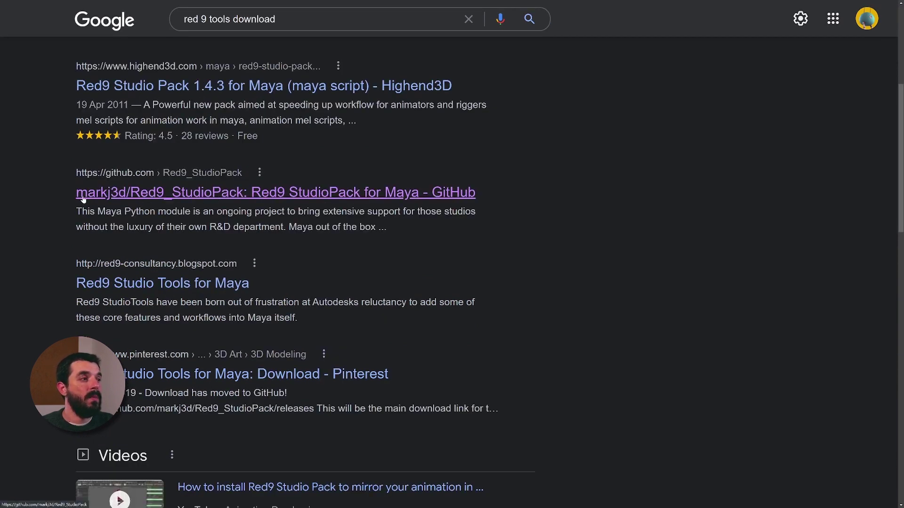
click(108, 197)
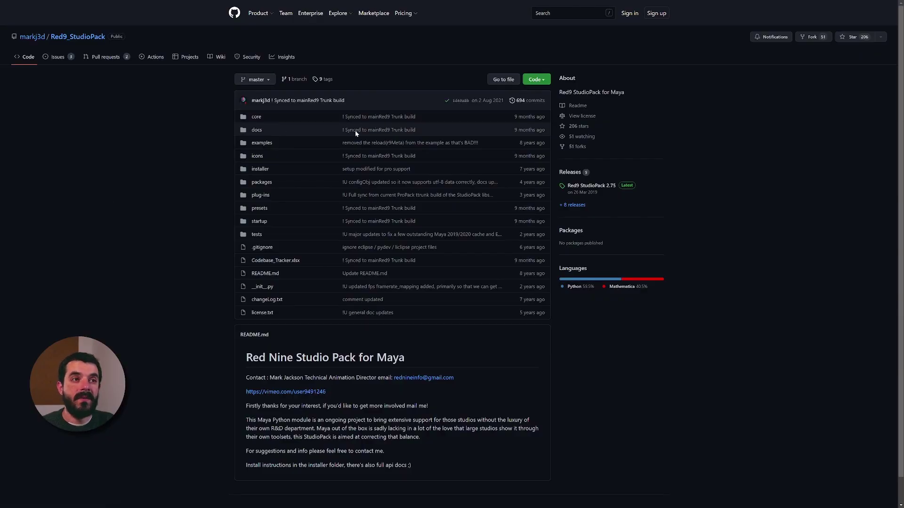
Go to the repository owner's profile and open the Red9_StudioPack_Python3 repository
key(F11)
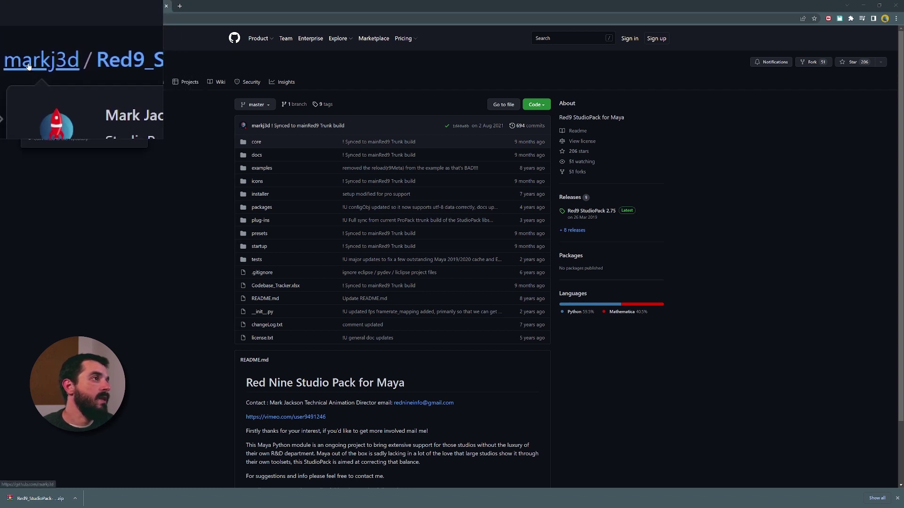
mouse_move(24, 65)
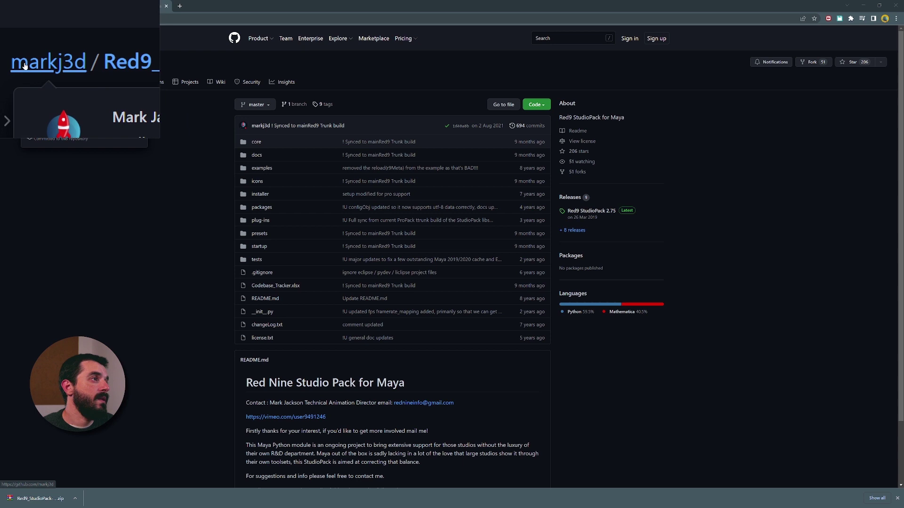
click(24, 66)
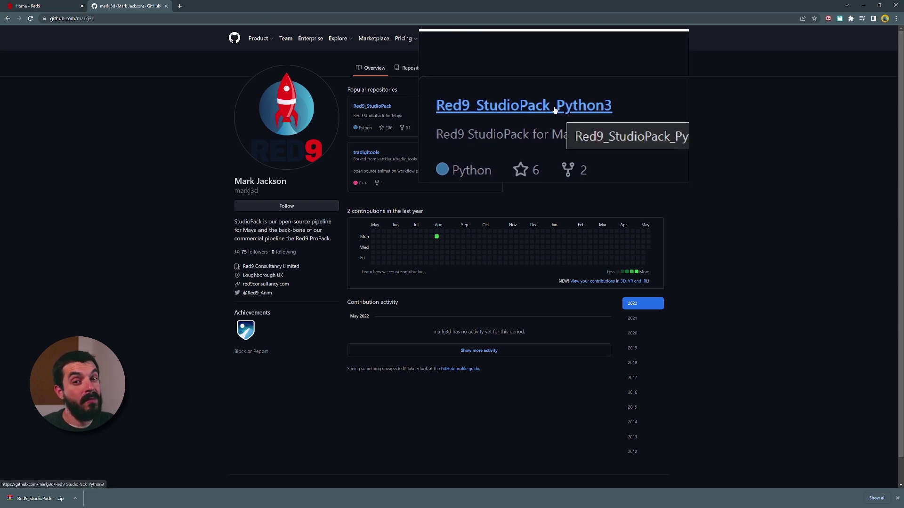
click(550, 105)
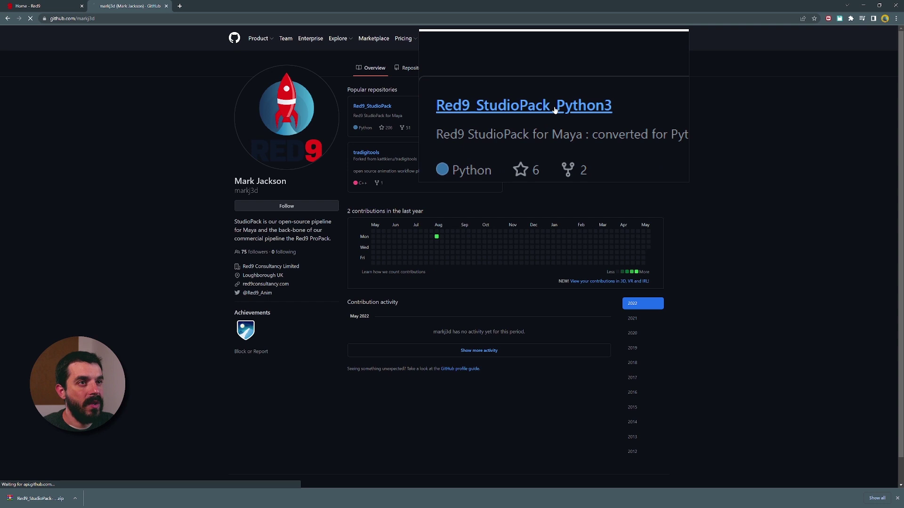
Download the Red9_StudioPack_Python3 repository as a ZIP archive
click(549, 104)
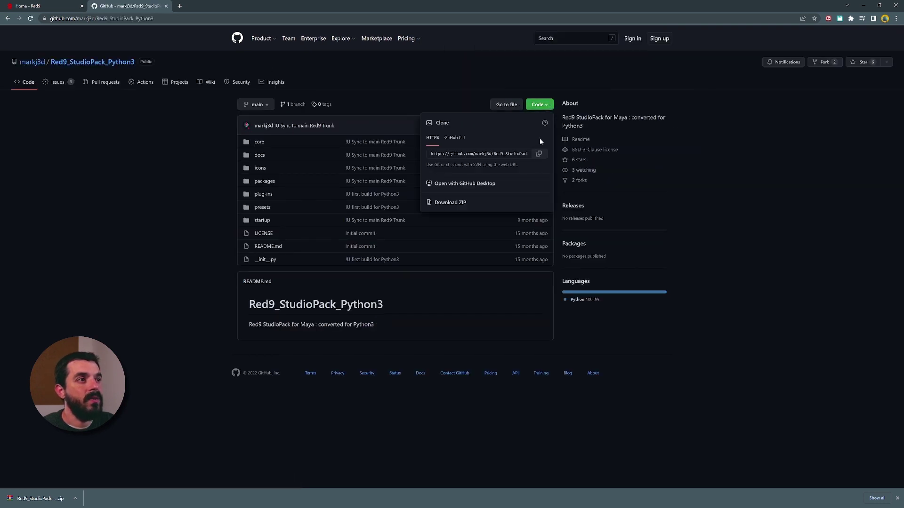
click(468, 204)
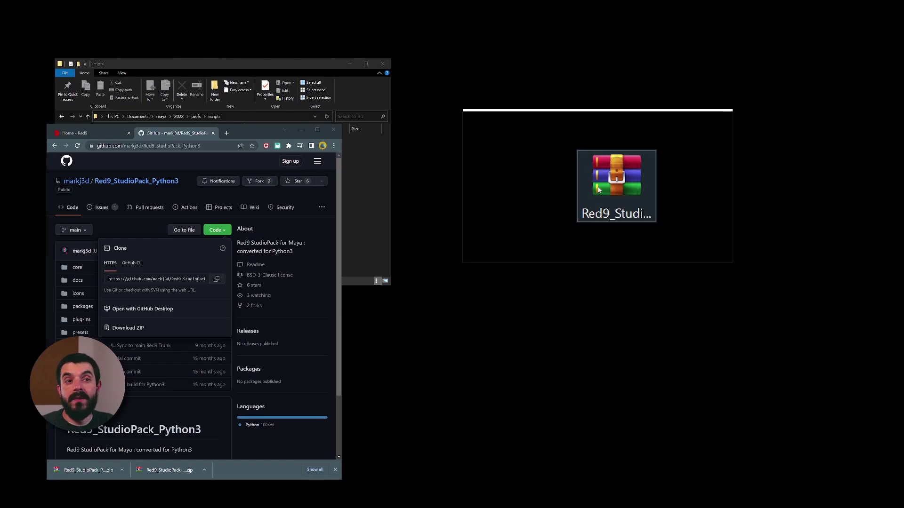
Open the downloaded Red9 archive and check its startup/maya_native folder for the maya_2022 version
double_click(598, 190)
click(594, 209)
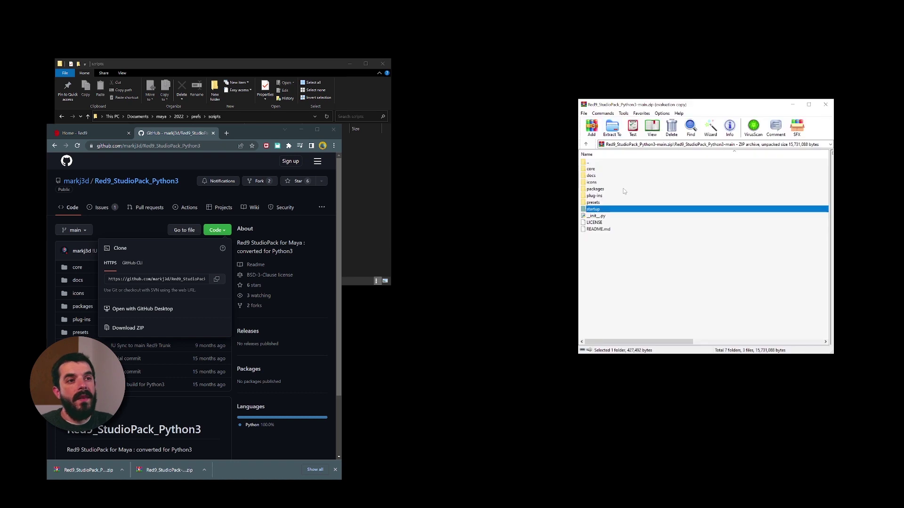
double_click(595, 209)
double_click(601, 177)
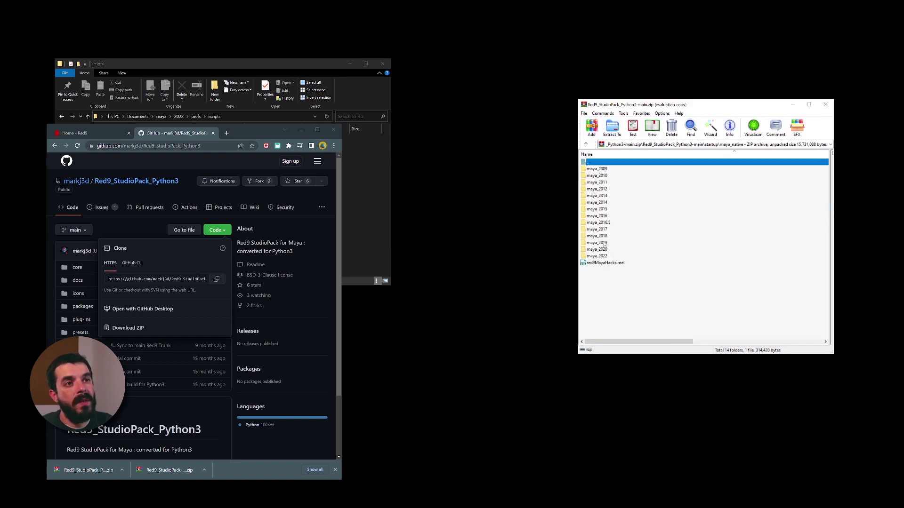
click(598, 256)
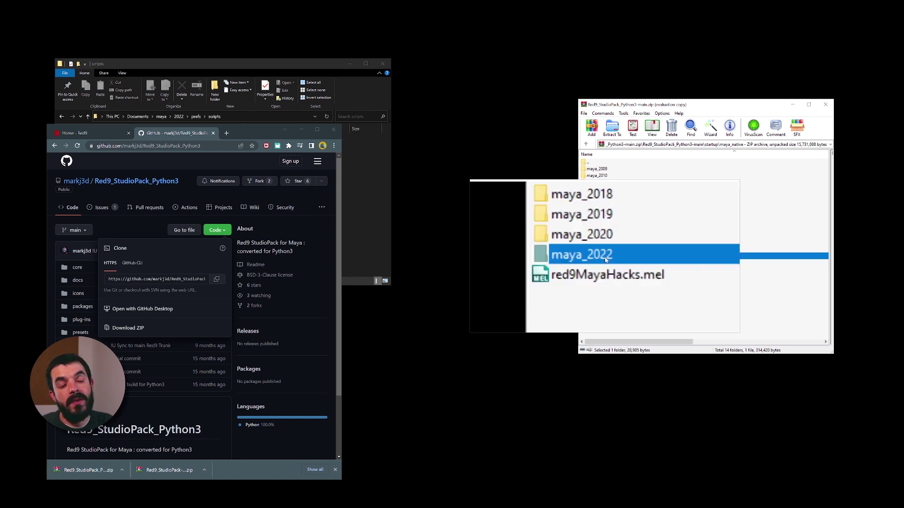
Return to the archive's root level and select the Red9_StudioPack_Python3-main folder
double_click(596, 162)
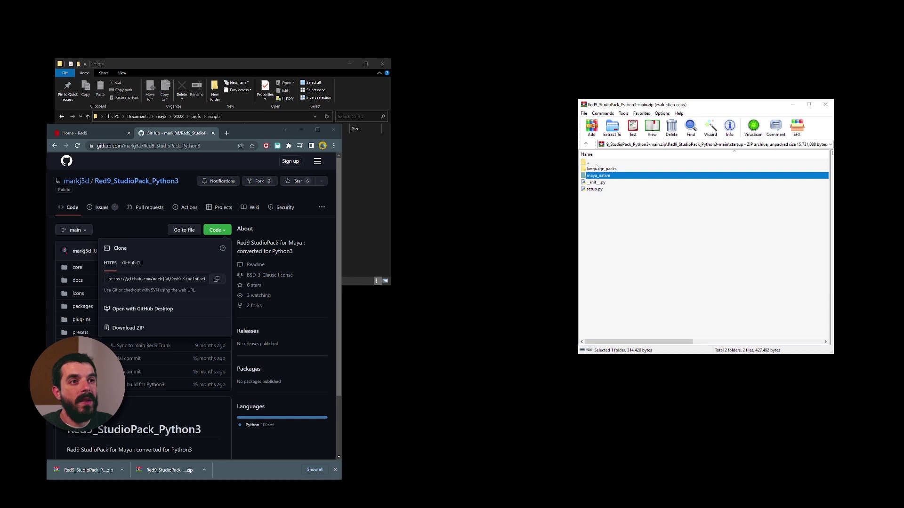
double_click(595, 163)
double_click(596, 164)
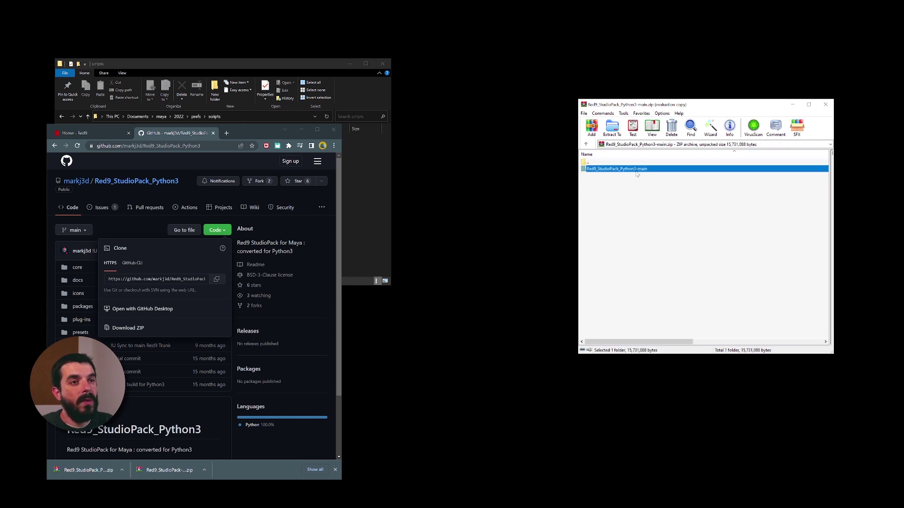
drag(618, 170, 621, 168)
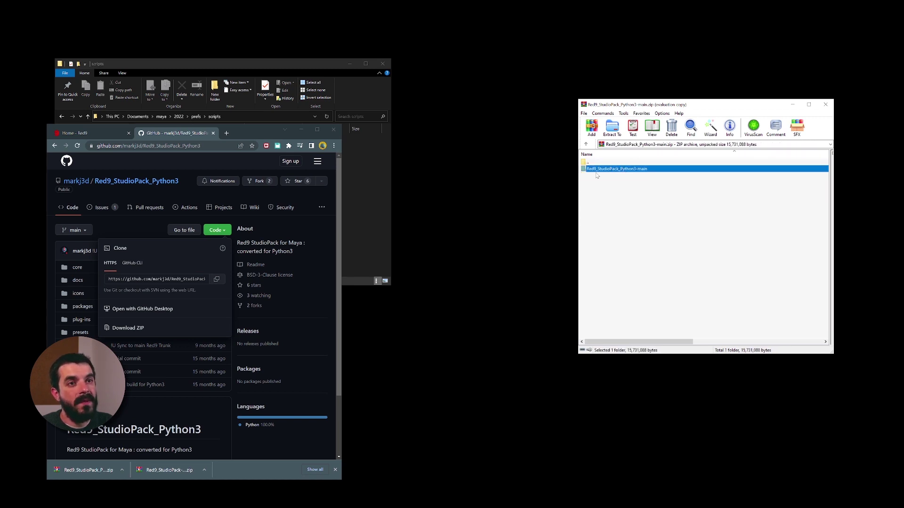
In File Explorer, go to the Documents/maya/2022/scripts folder
drag(236, 64, 441, 93)
click(365, 145)
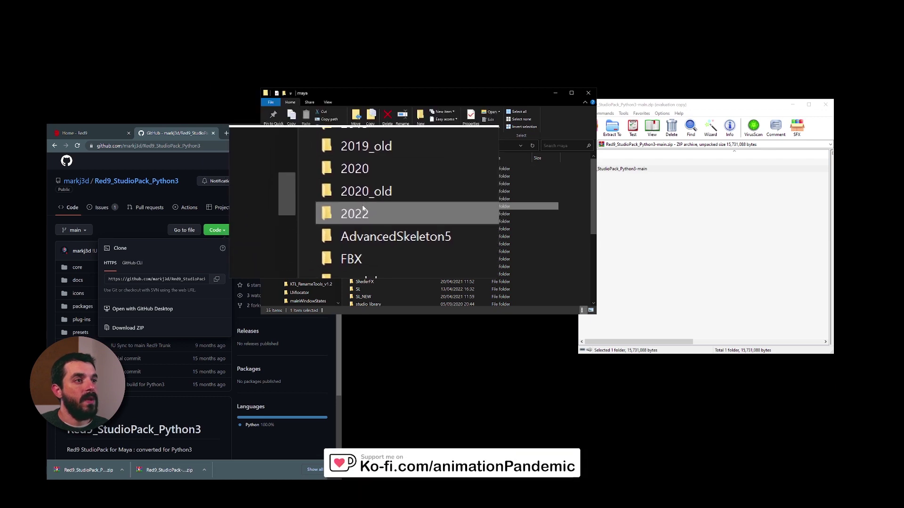
double_click(361, 210)
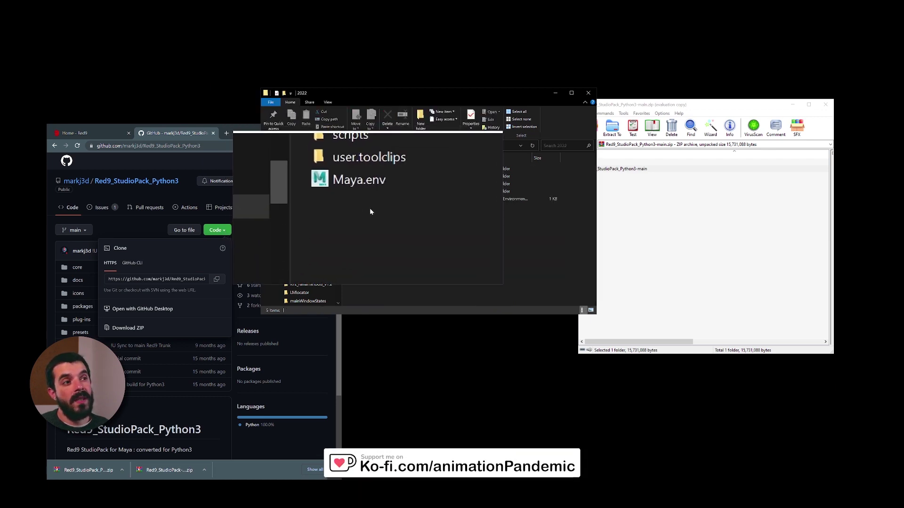
double_click(365, 183)
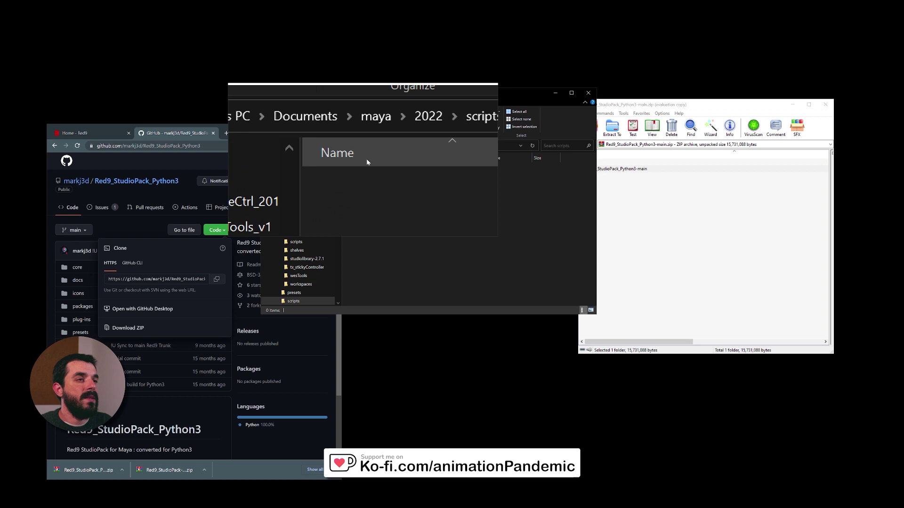
Extract the Red9_StudioPack_Python3-main folder from the archive into the scripts folder and rename it Red9
click(631, 156)
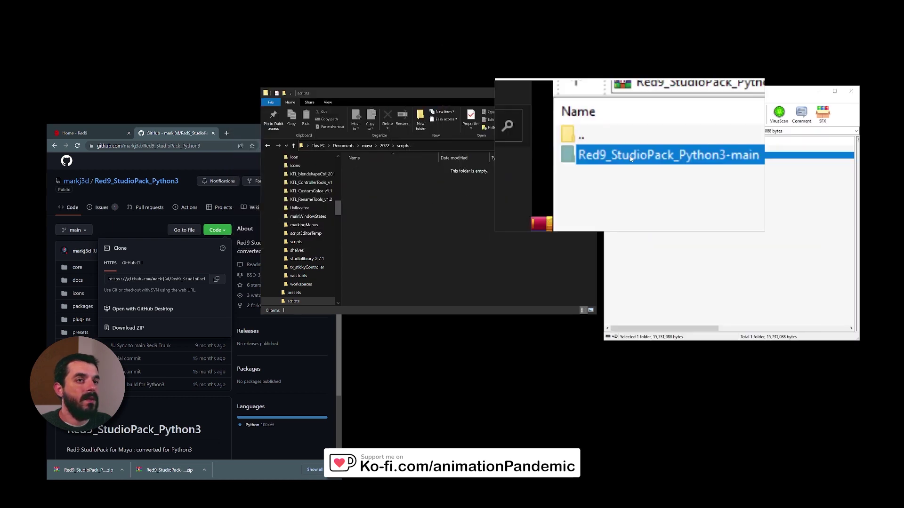
drag(630, 157, 384, 174)
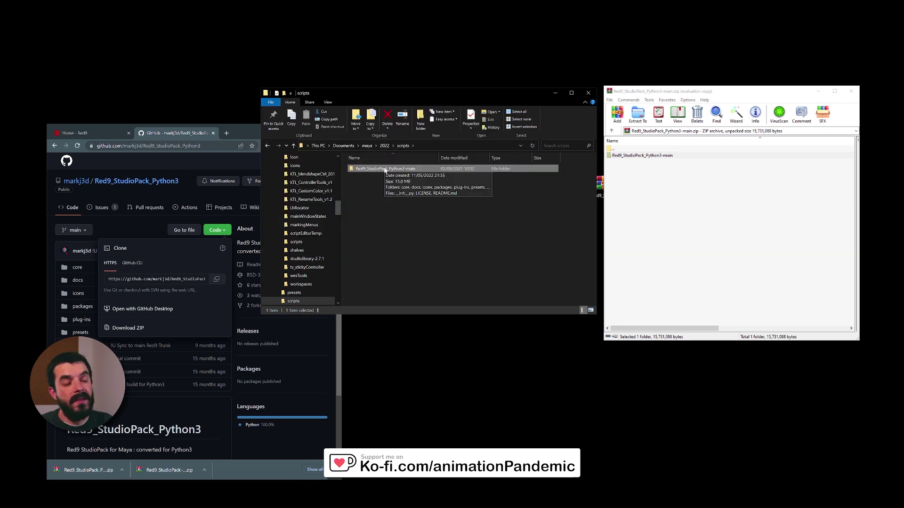
click(385, 169)
text(Red9)
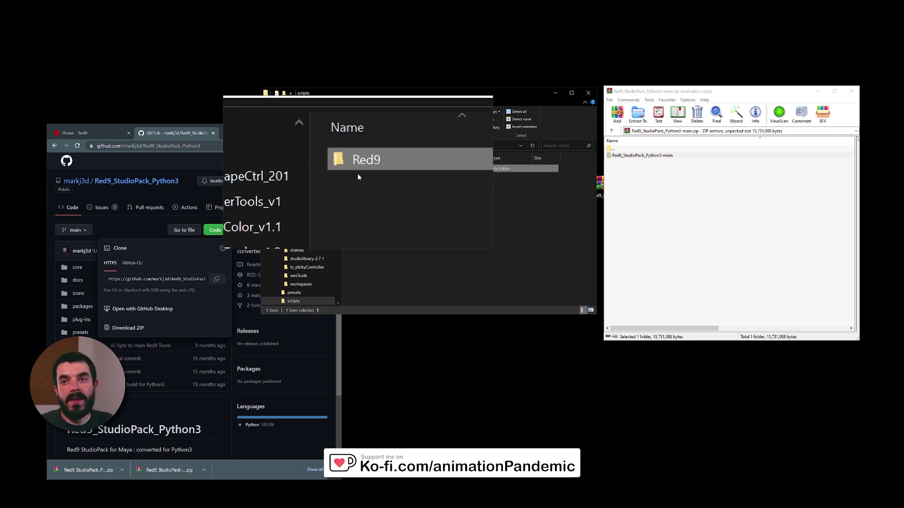
key(Return)
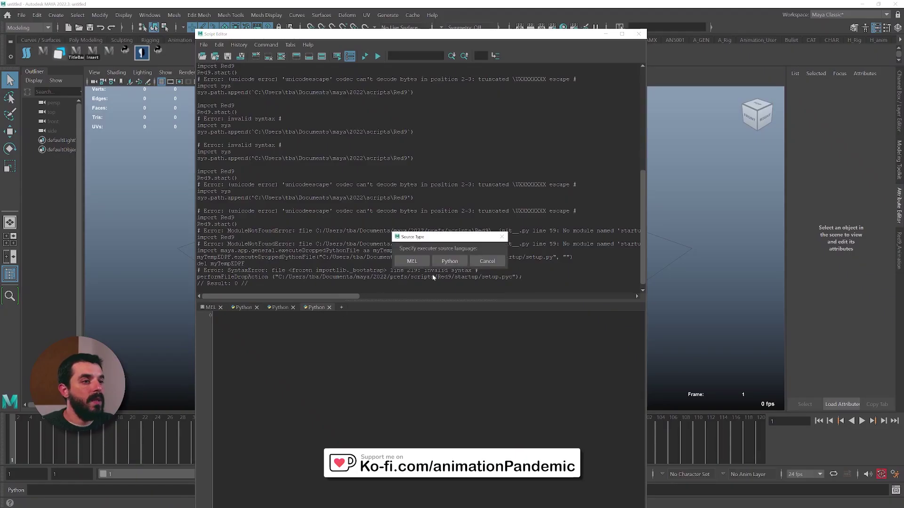
In Maya's Script Editor, add a Python tab and enter "import Red9" and "Red9.start()" on separate lines
click(448, 261)
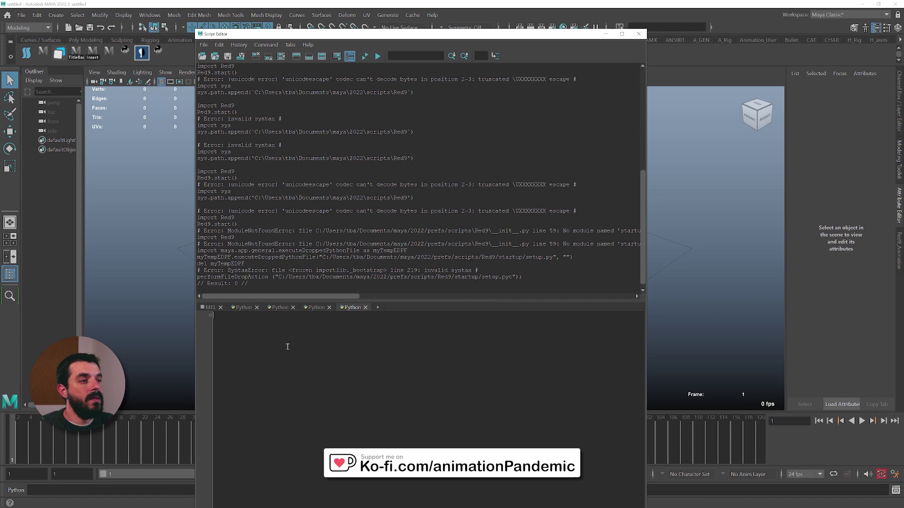
drag(286, 302, 280, 90)
text(import Red9 Red9.start())
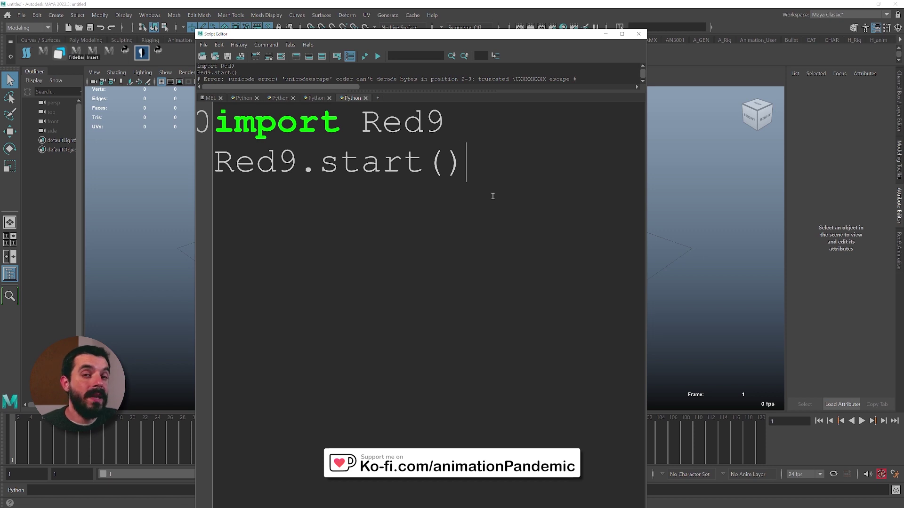
Execute the Red9 startup script and open the RedNine tool list
drag(493, 196, 243, 93)
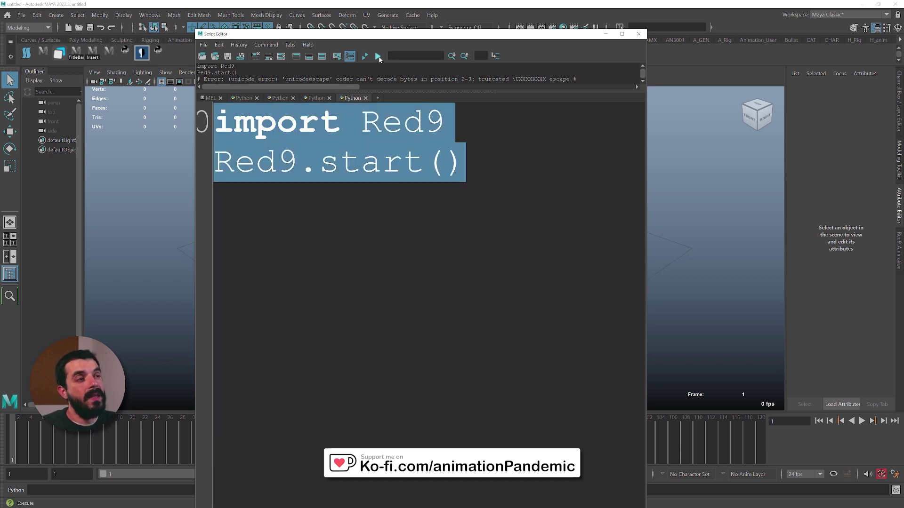
click(379, 58)
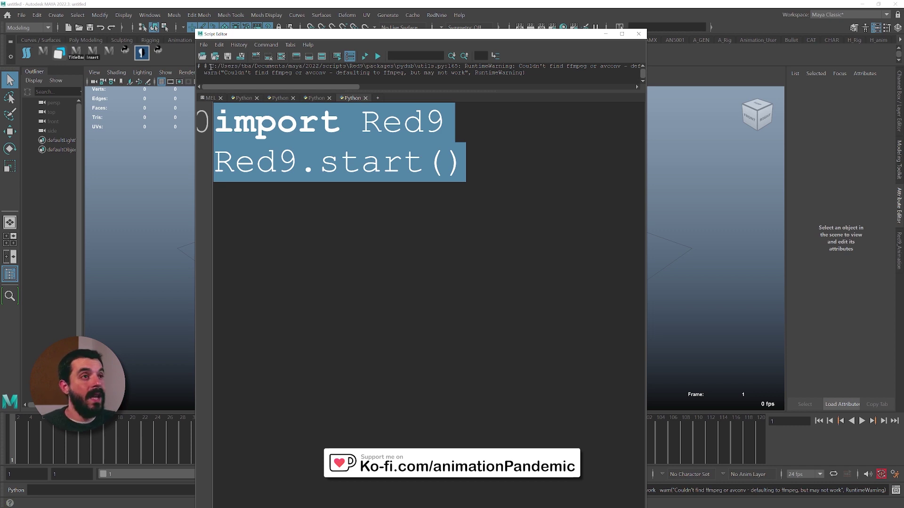
click(437, 19)
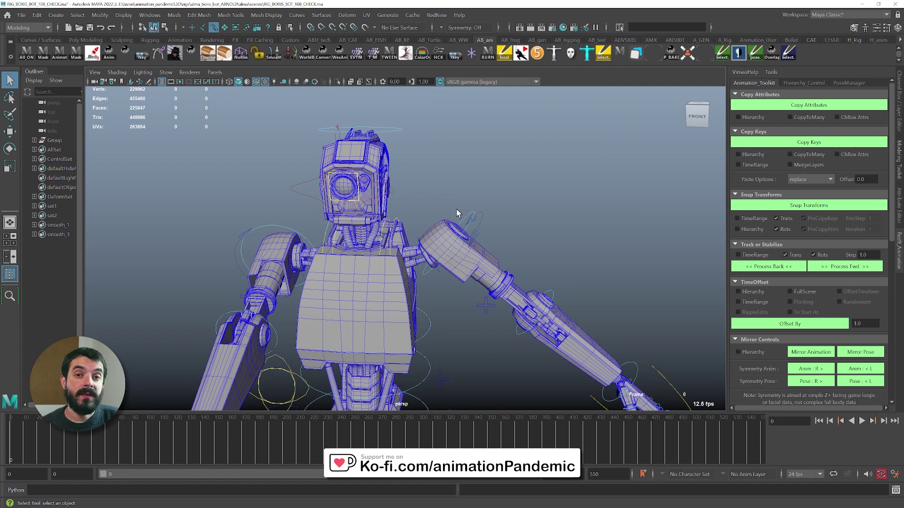
Try to mirror the current pose between the FKShoulder_L and FKShoulder_R controls
click(399, 228)
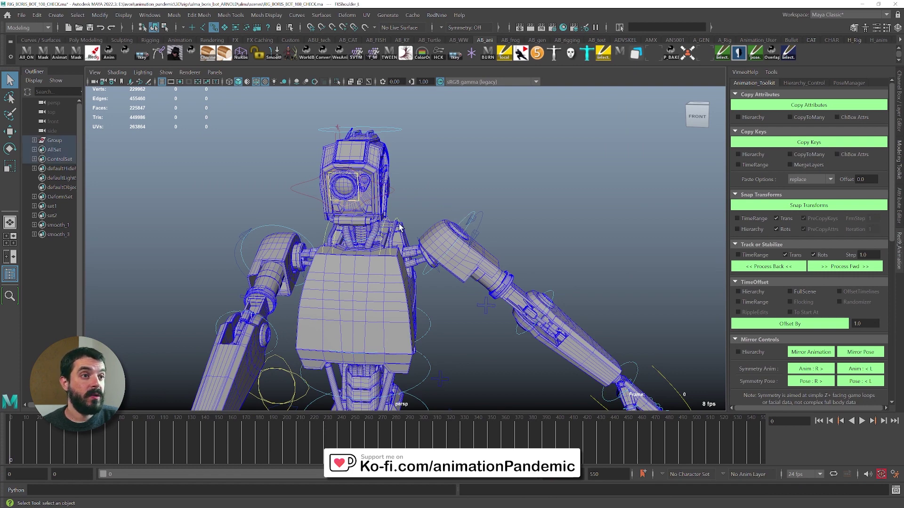
click(282, 233)
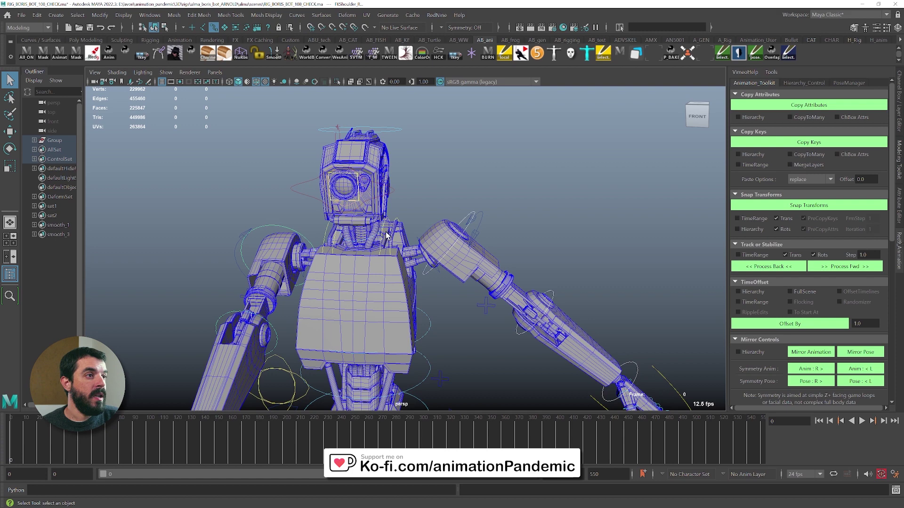
click(843, 354)
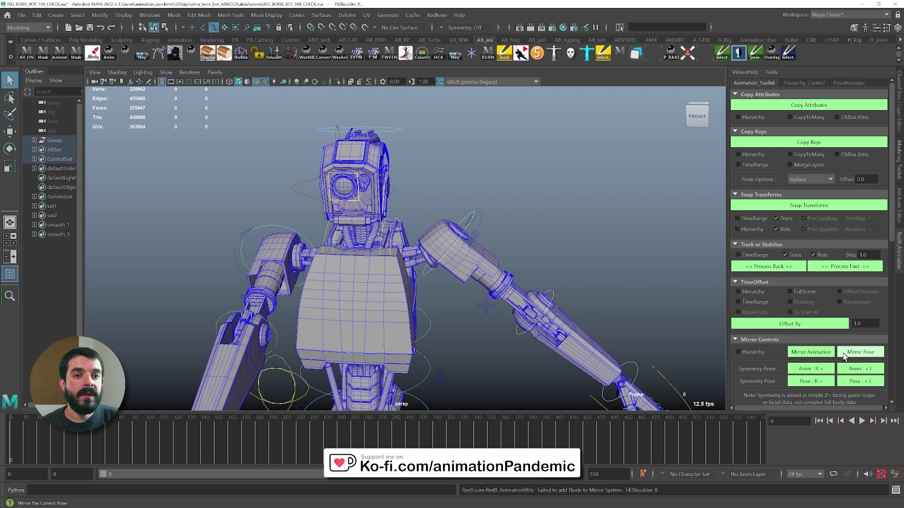
Read the mirror messages in the Script Editor and inspect the extra attributes of FKShoulder_L
click(673, 490)
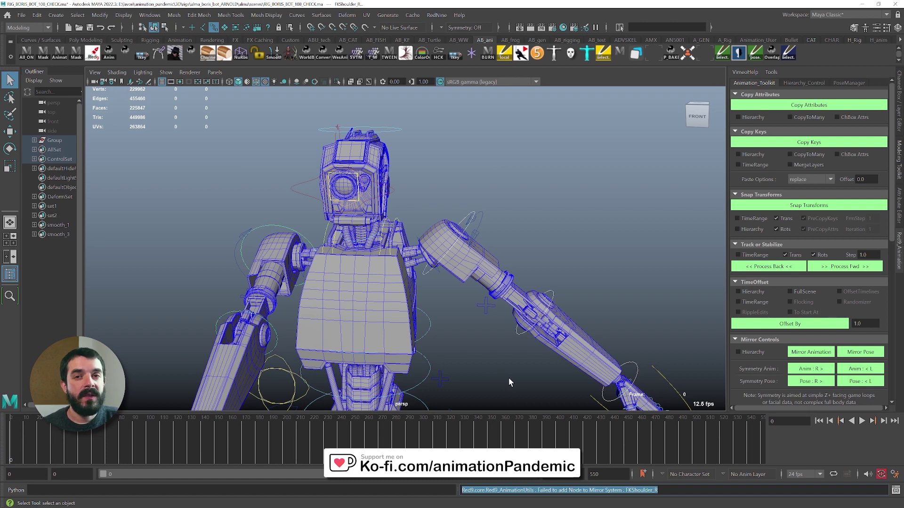
click(896, 490)
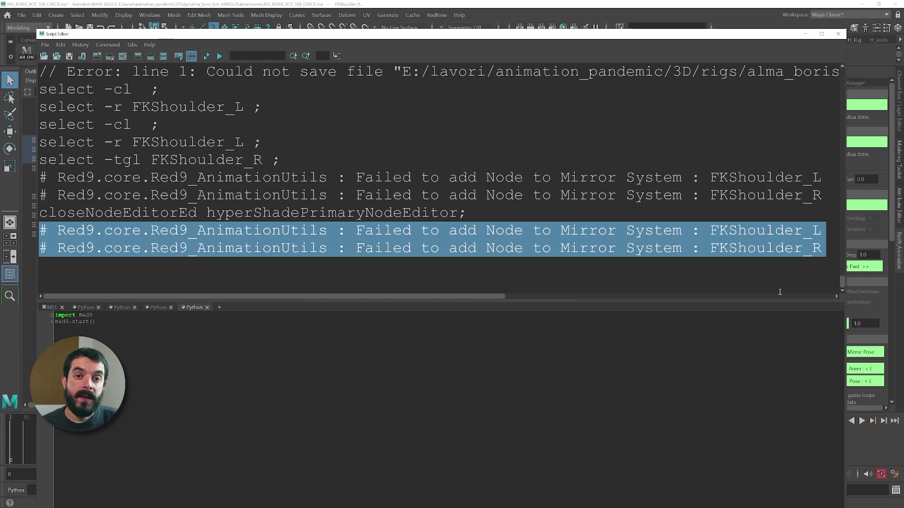
click(838, 34)
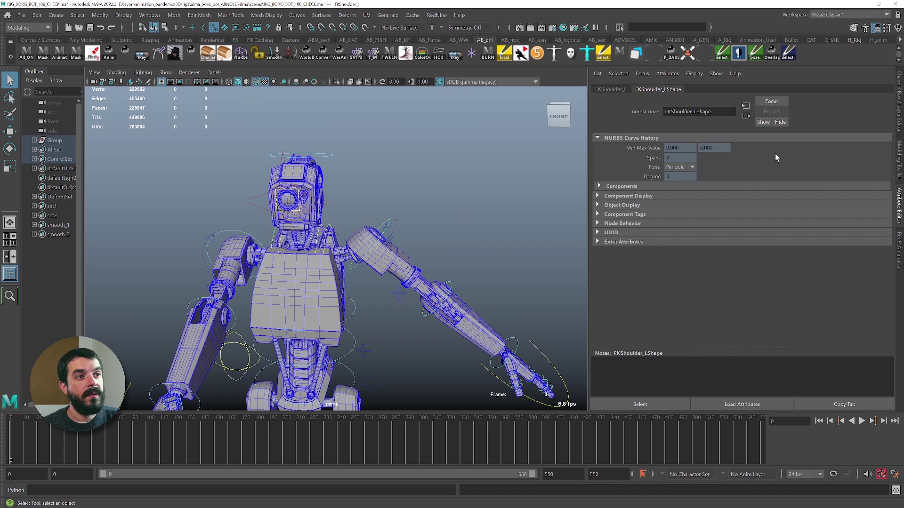
click(620, 90)
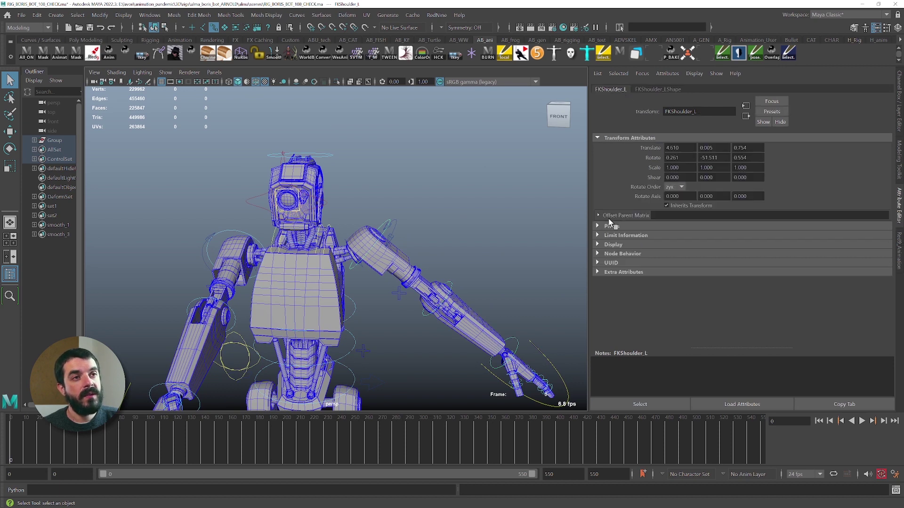
click(602, 271)
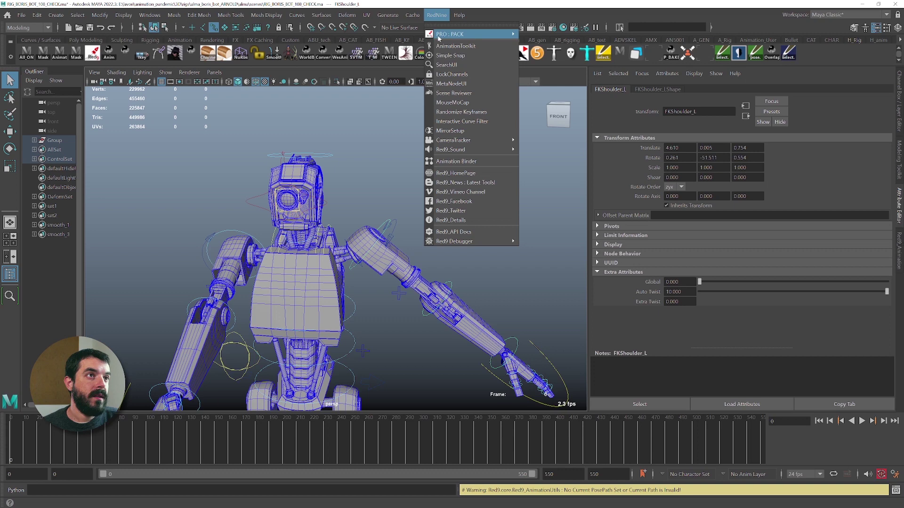
In Red9's MirrorSetup, give the FKShoulder_L control a mirror marker with side Left and index 9
click(451, 131)
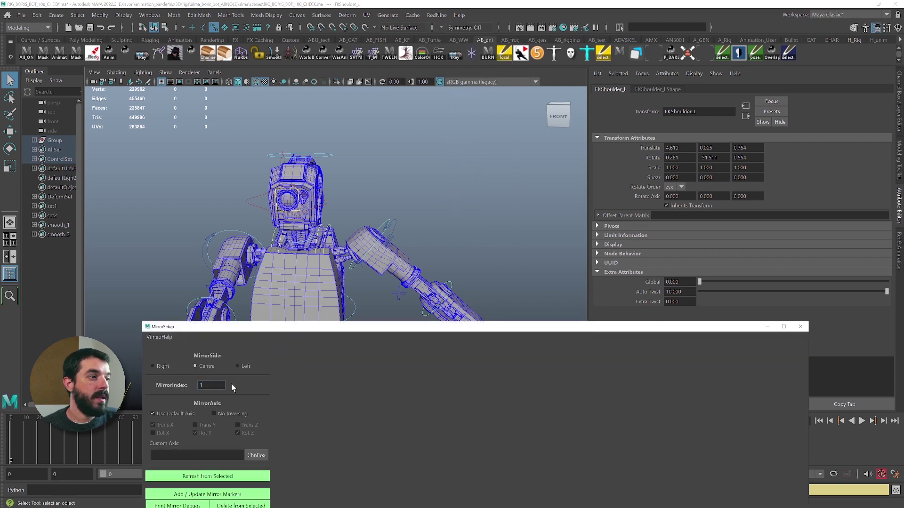
click(248, 368)
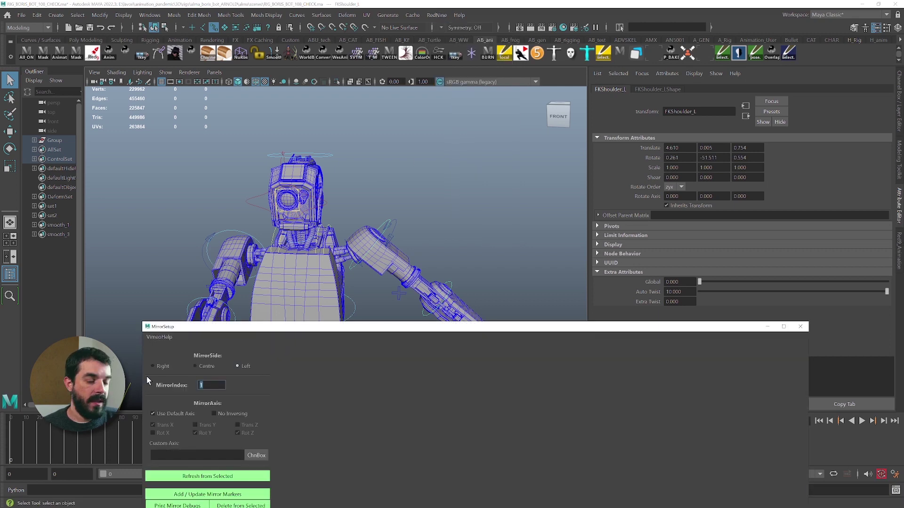
key(Tab)
text(9)
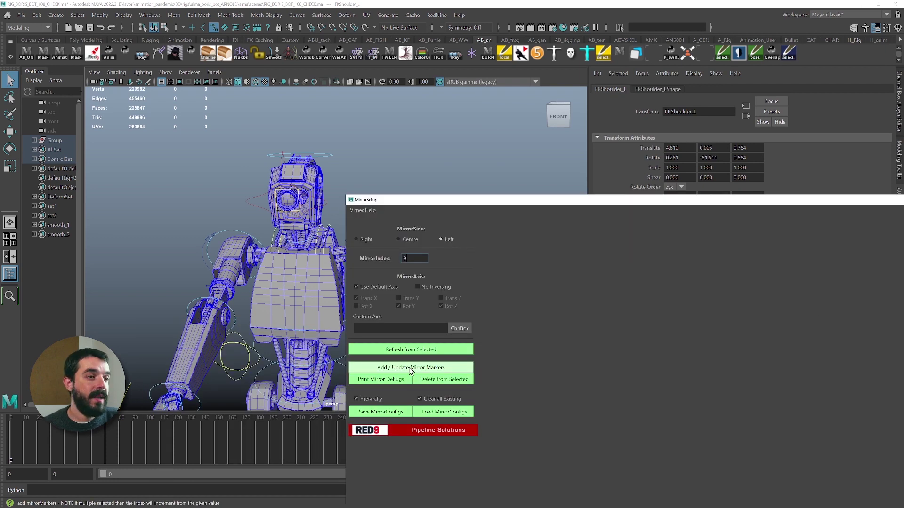
Give the FKShoulder_R control a mirror marker with side Right and index 9
click(233, 232)
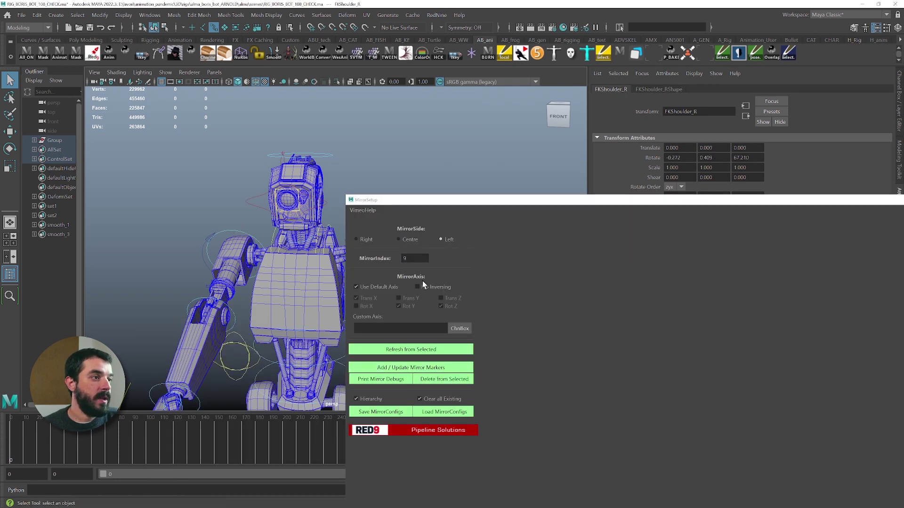
click(364, 240)
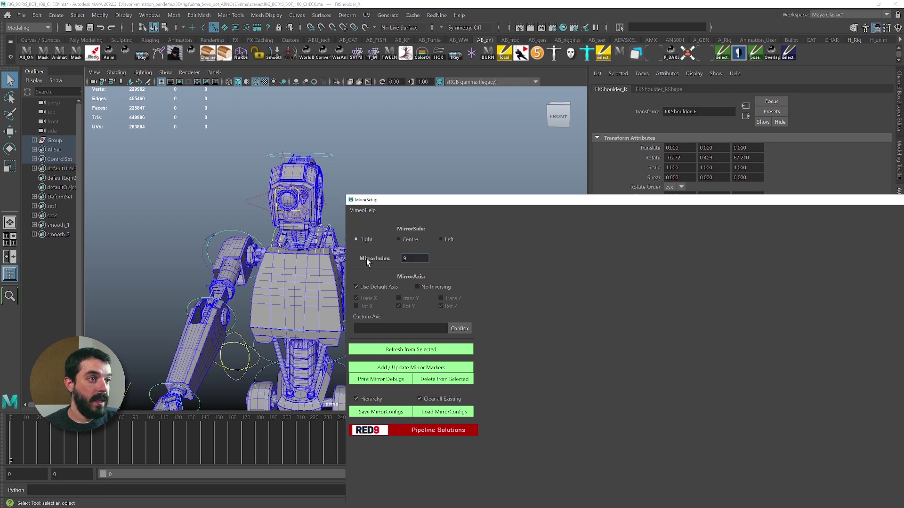
click(400, 369)
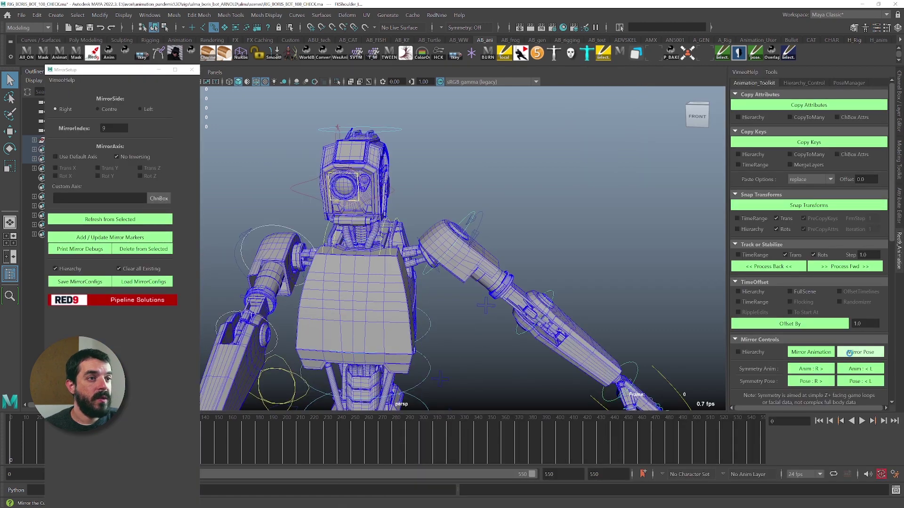
Mirror the pose of the two shoulder controls back and forth with Mirror Pose
click(851, 353)
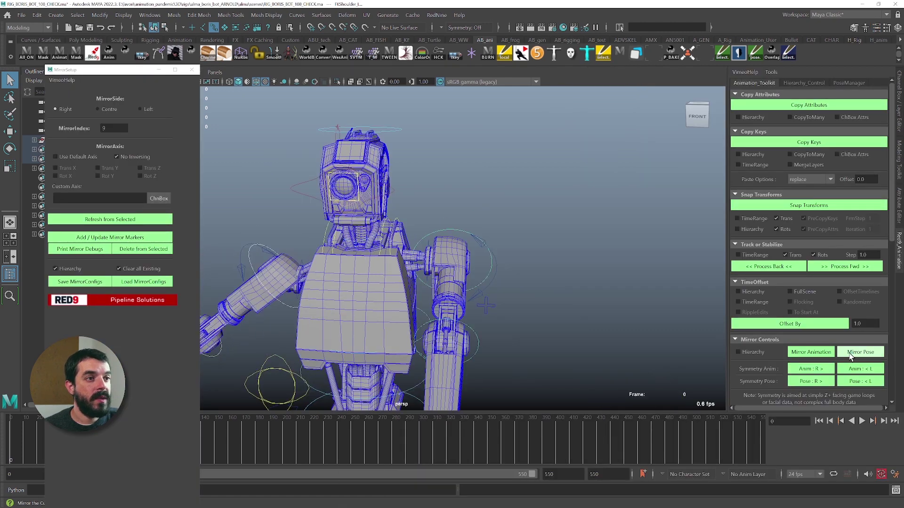
click(851, 353)
click(851, 353)
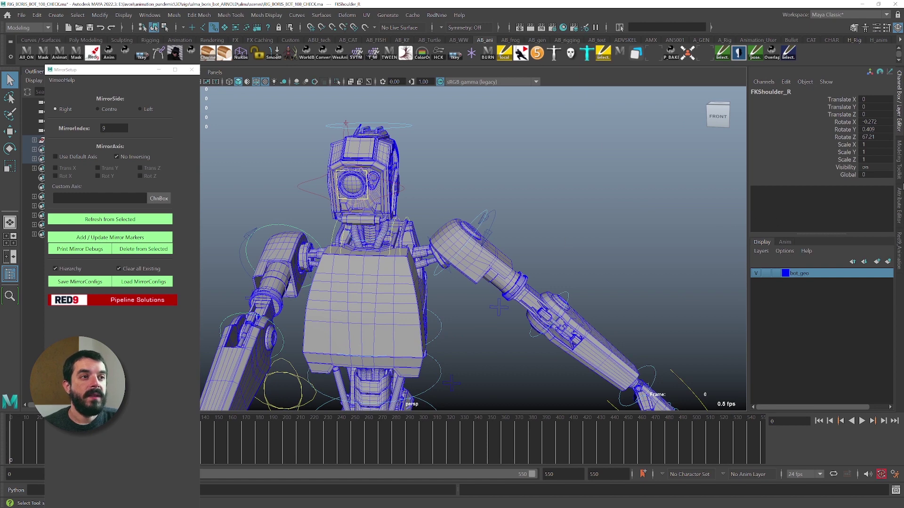
Compare the mirror side and index attributes on both shoulder controls with the extra attributes of FKElbow_L
click(899, 217)
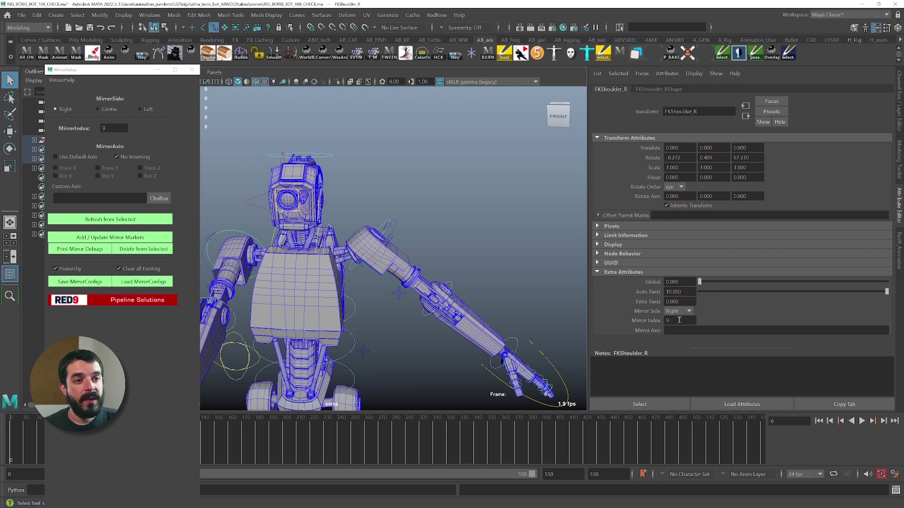
click(380, 226)
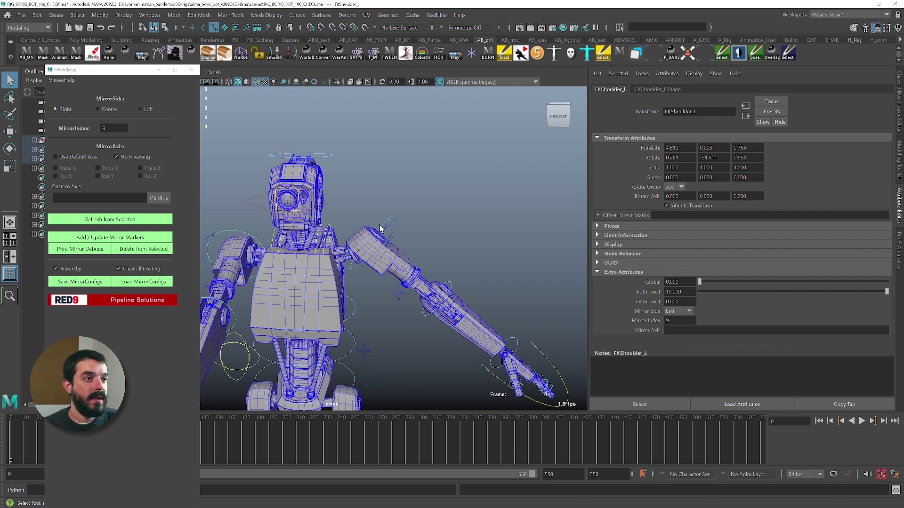
click(453, 284)
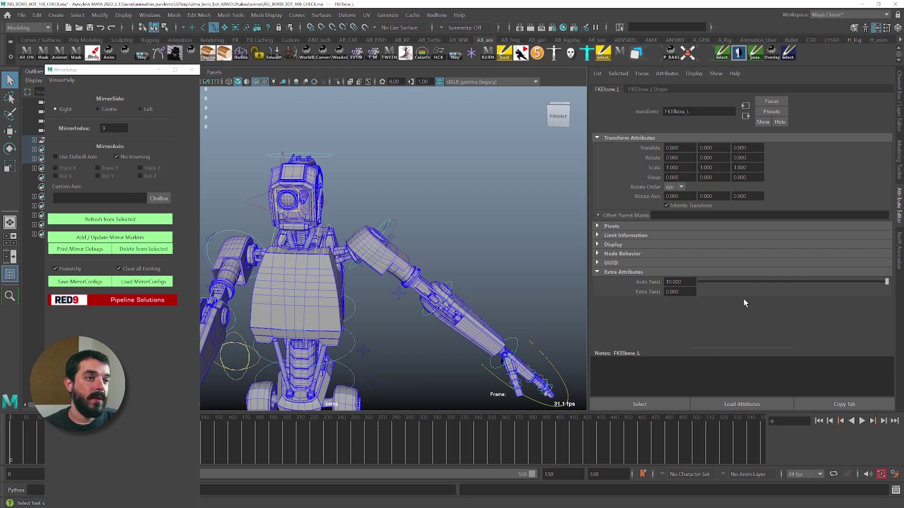
Try to mirror the pose between the left and right elbow controls and read the resulting message
click(238, 324)
click(899, 262)
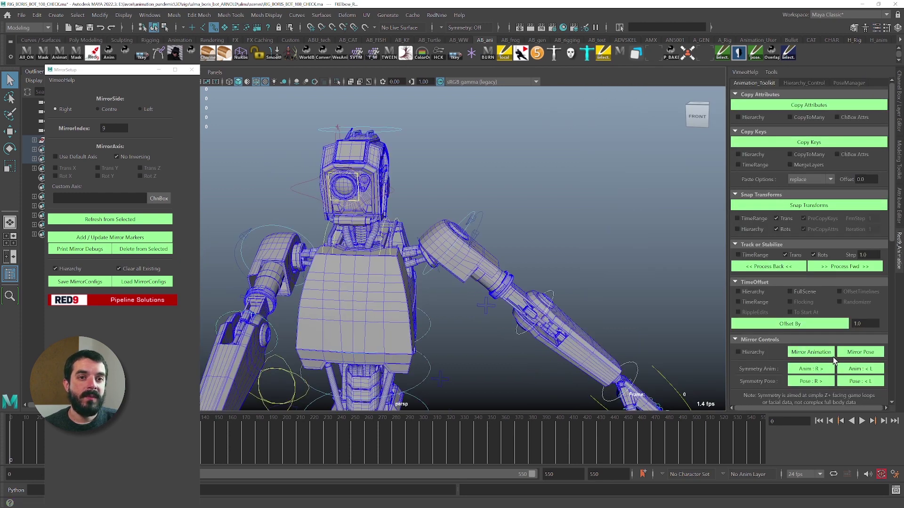
click(860, 352)
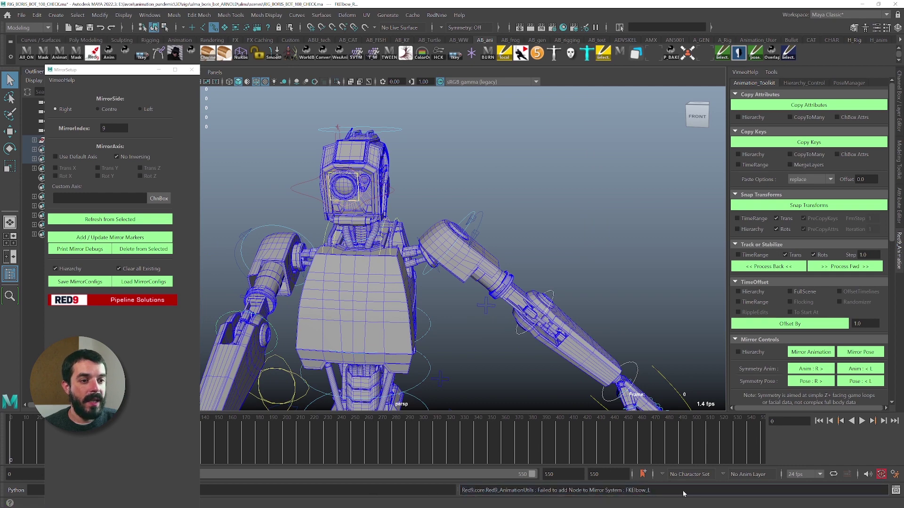
drag(652, 490, 454, 489)
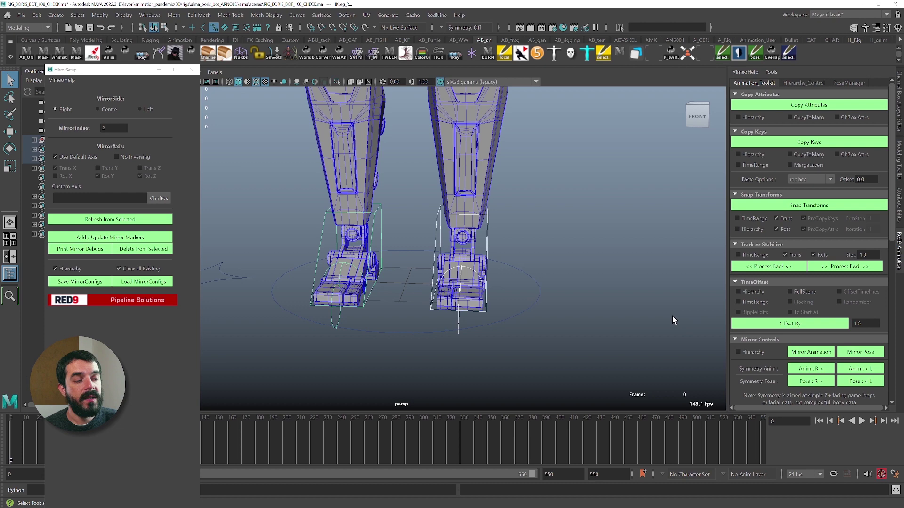
Try to mirror the pose between IKLeg_L and IKLeg_R and check the Script Editor log
click(853, 354)
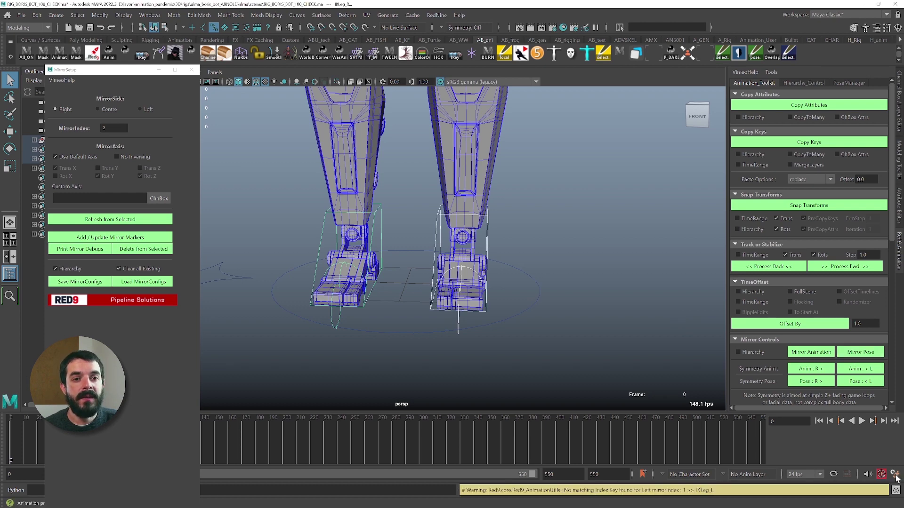
click(895, 490)
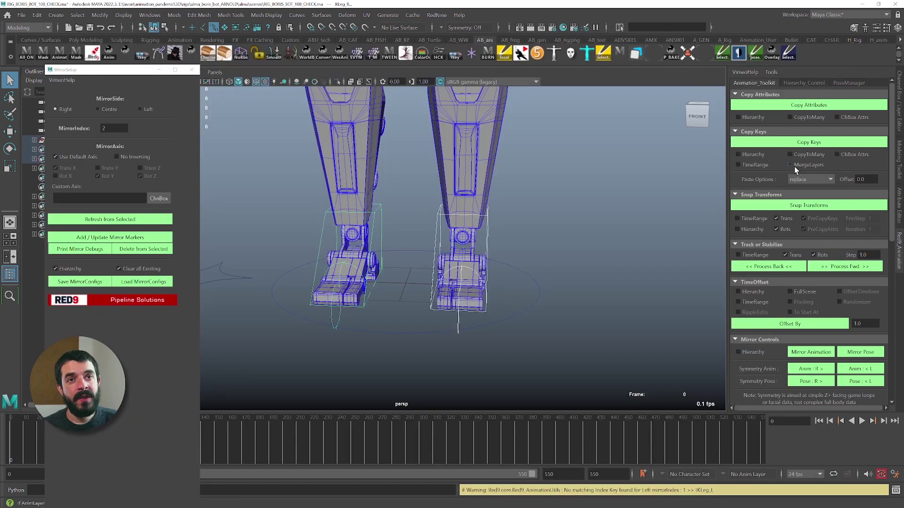
Examine the Mirror Side and Mirror Index among the extra attributes of IKLeg_L
click(486, 234)
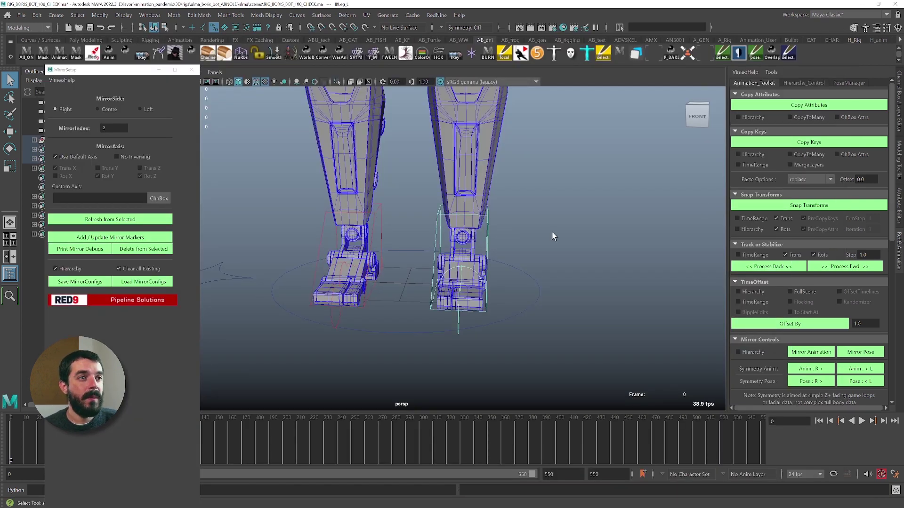
click(900, 212)
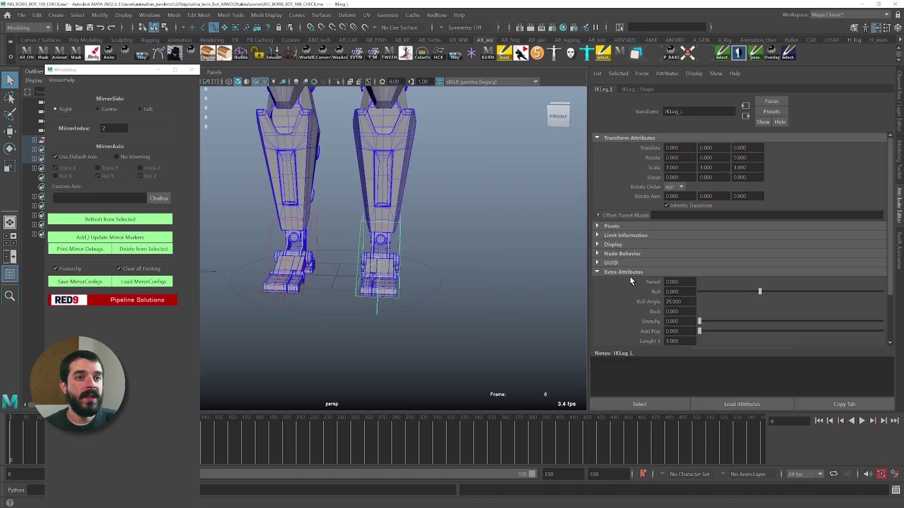
scroll(628, 283, down, 3)
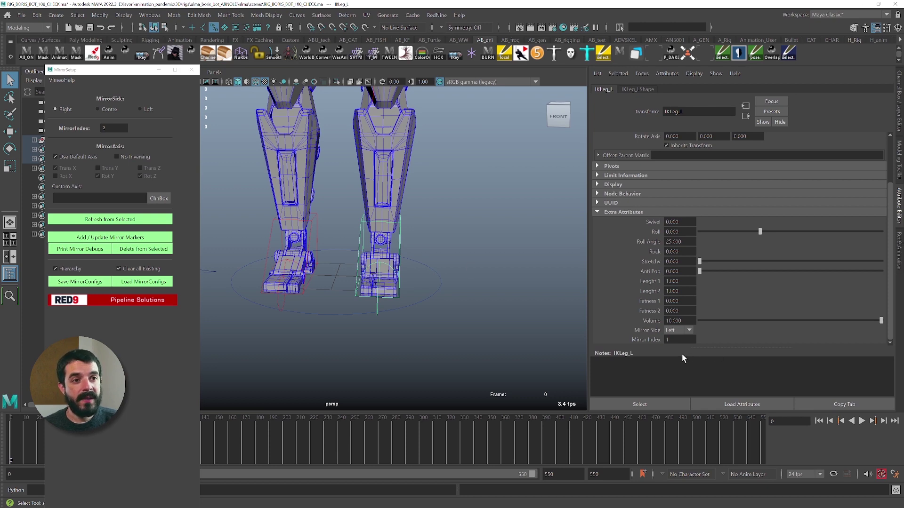
Rotate the left foot outward with the IKLeg_L control
key(e)
key(f)
drag(466, 245, 495, 263)
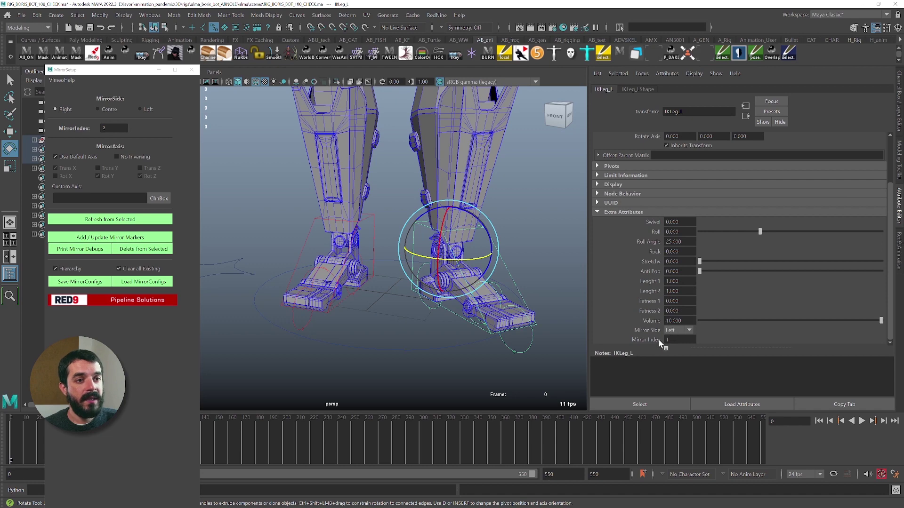
Set the Mirror Index of IKLeg_R to 1
click(384, 242)
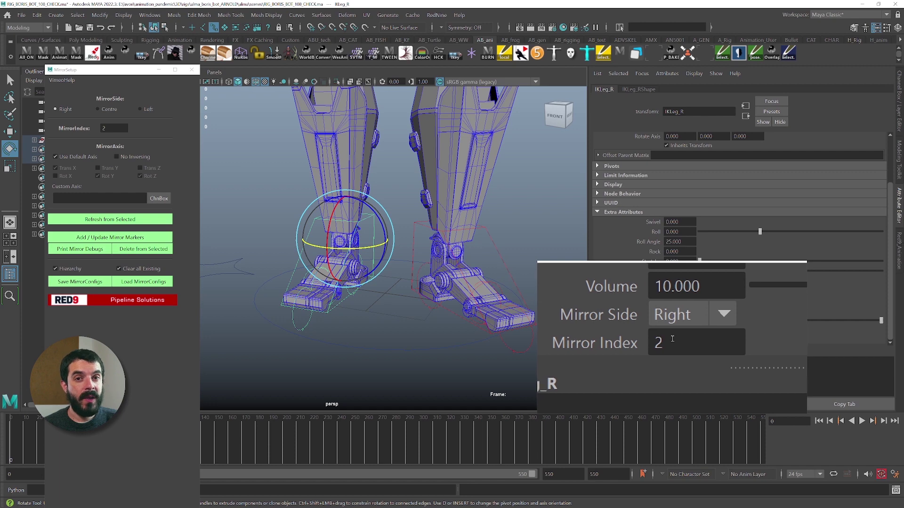
click(673, 339)
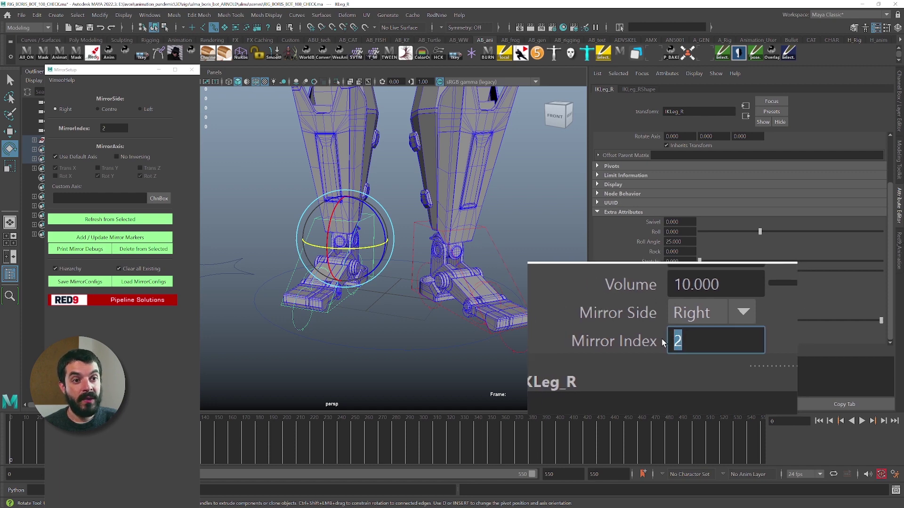
text(1)
key(Return)
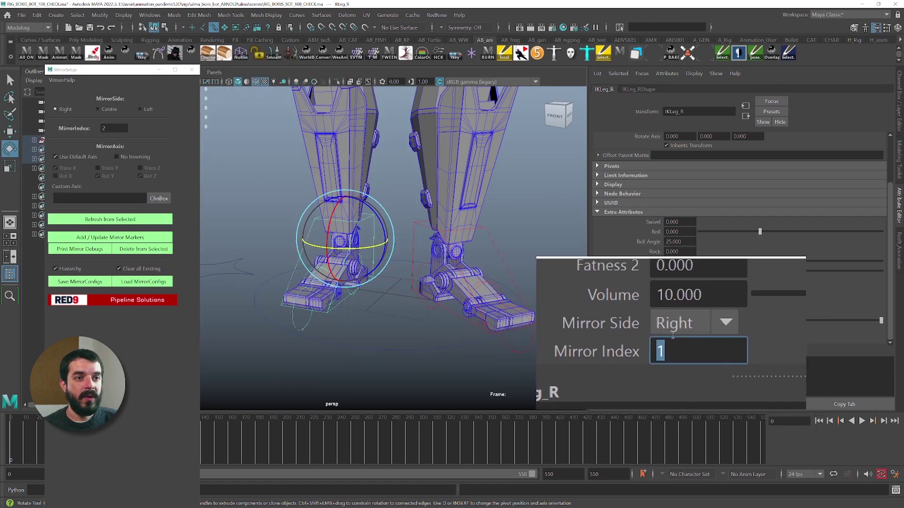
Mirror the foot pose between the IKLeg_R and IKLeg_L controls
click(490, 256)
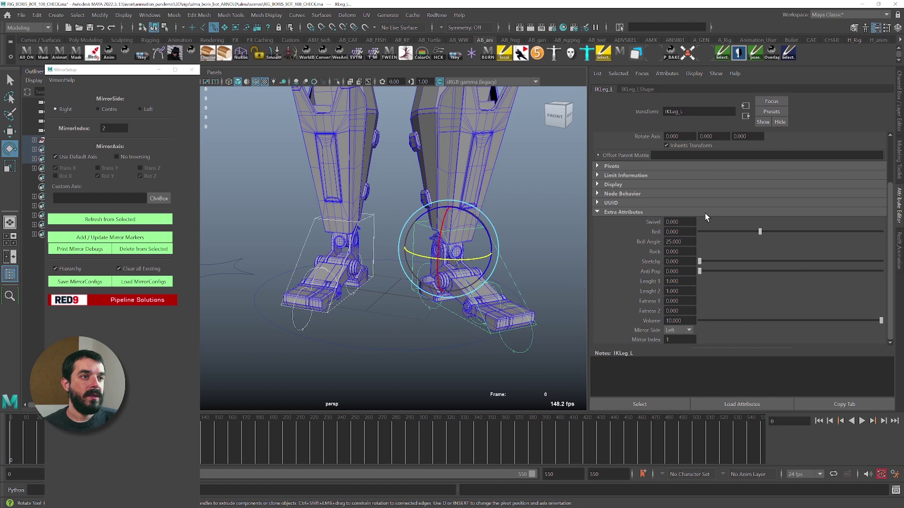
click(898, 247)
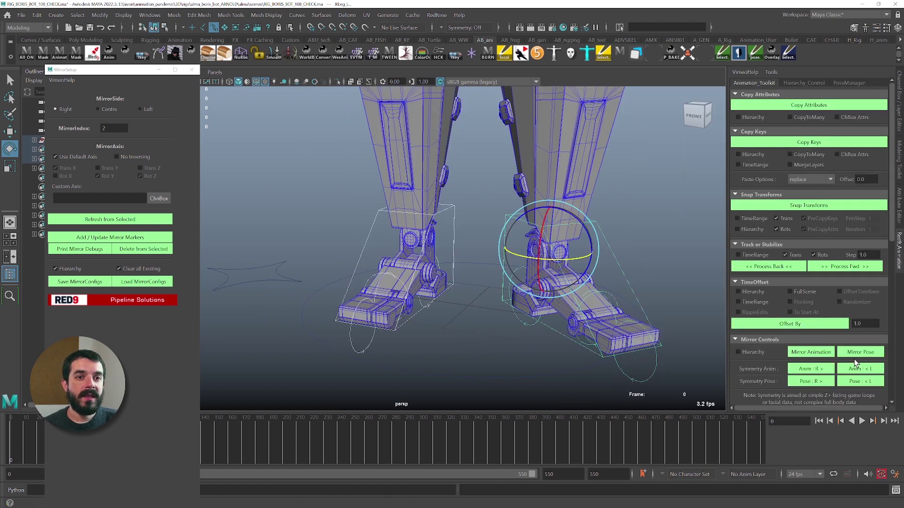
click(861, 352)
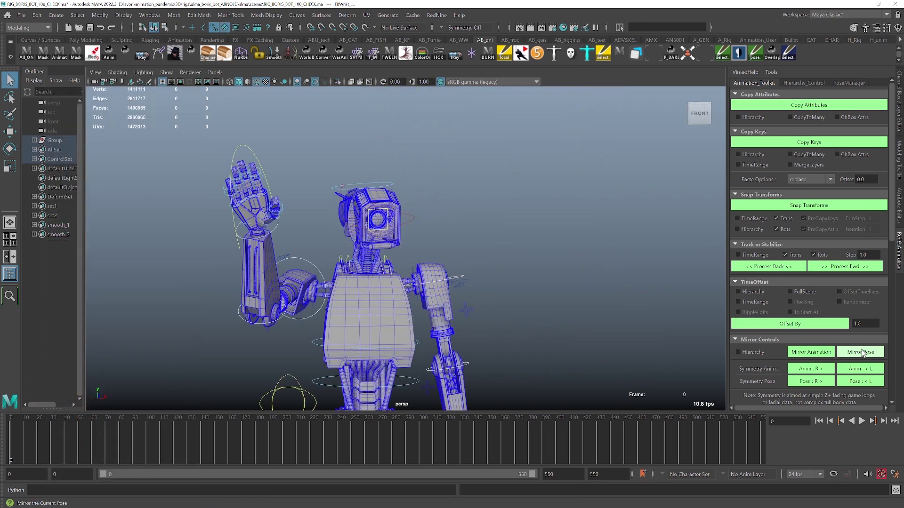
Mirror the robot's raised-arm pose back and forth from one side to the other
click(861, 352)
click(861, 352)
click(861, 353)
click(861, 352)
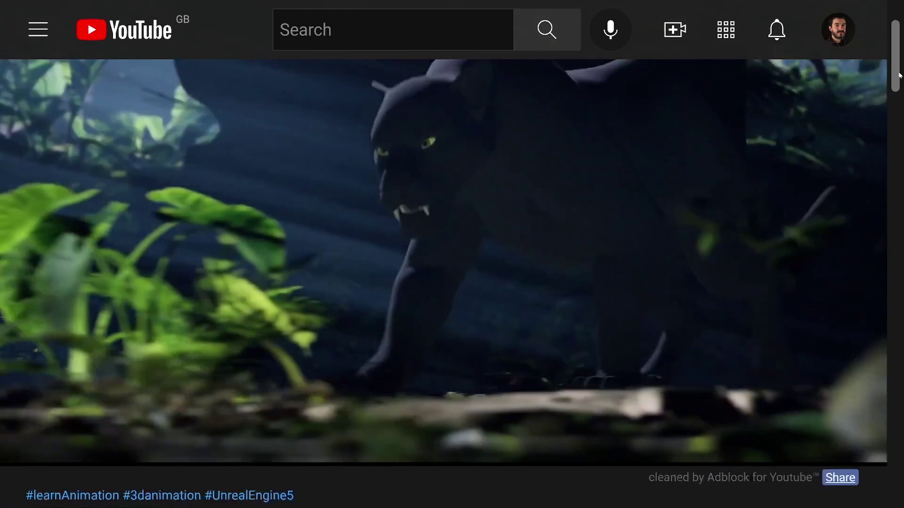
scroll(899, 75, down, 8)
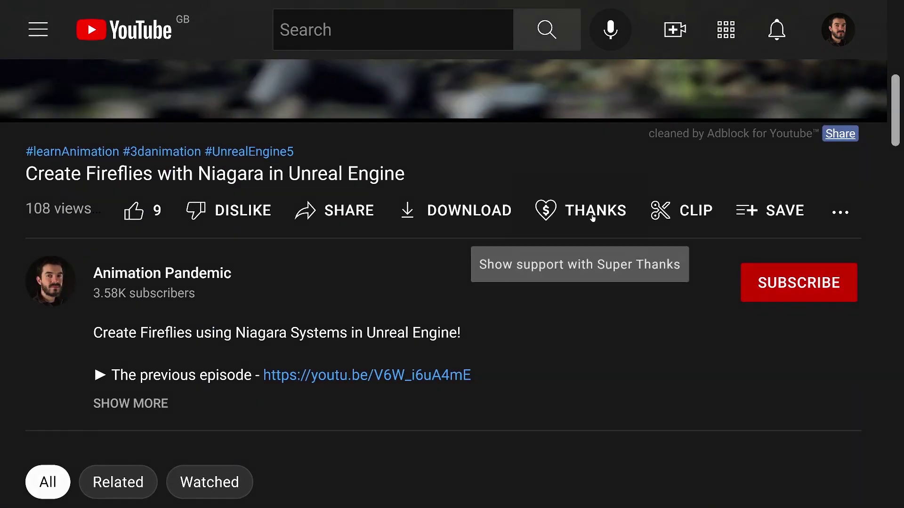